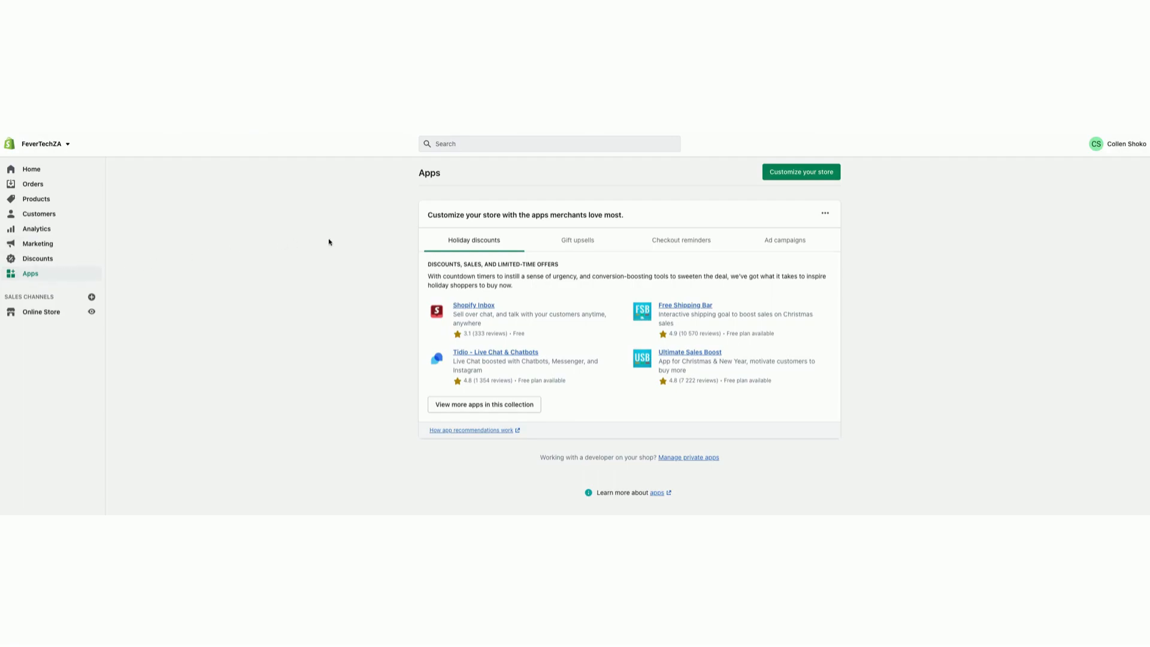
Search the Shopify App Store for "Shoppingfeeder" and open the Facebook, Google Shopping Feed listing by ShoppingFeeder
{"action": "left_click", "coordinate": [504, 410]}
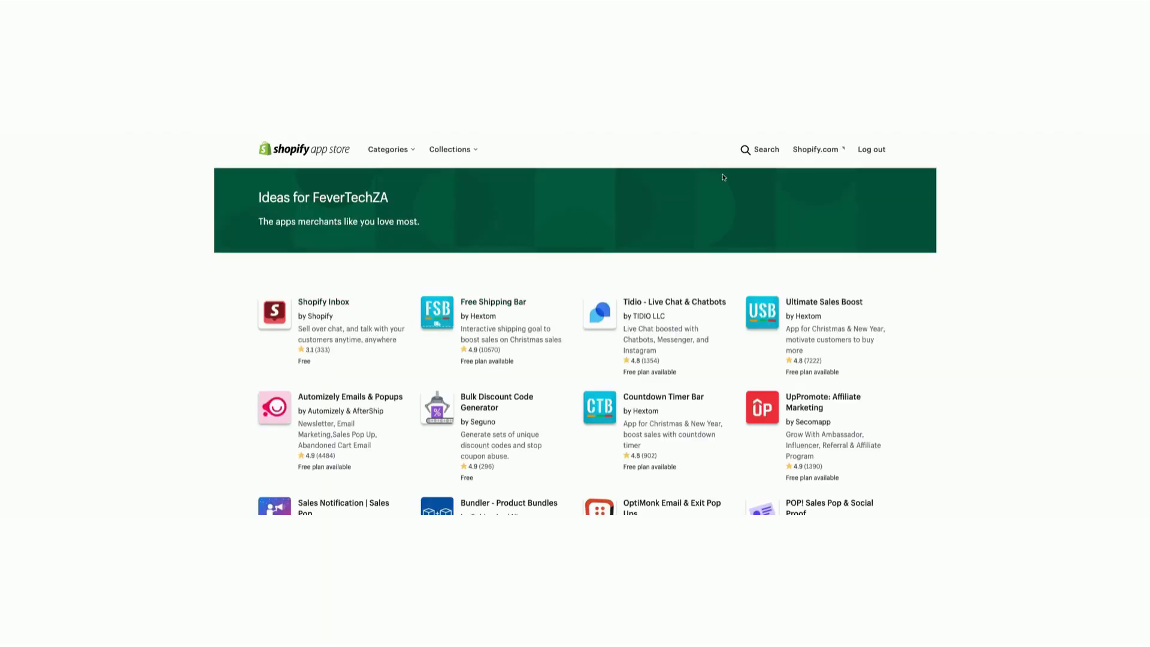
{"action": "left_click", "coordinate": [747, 151]}
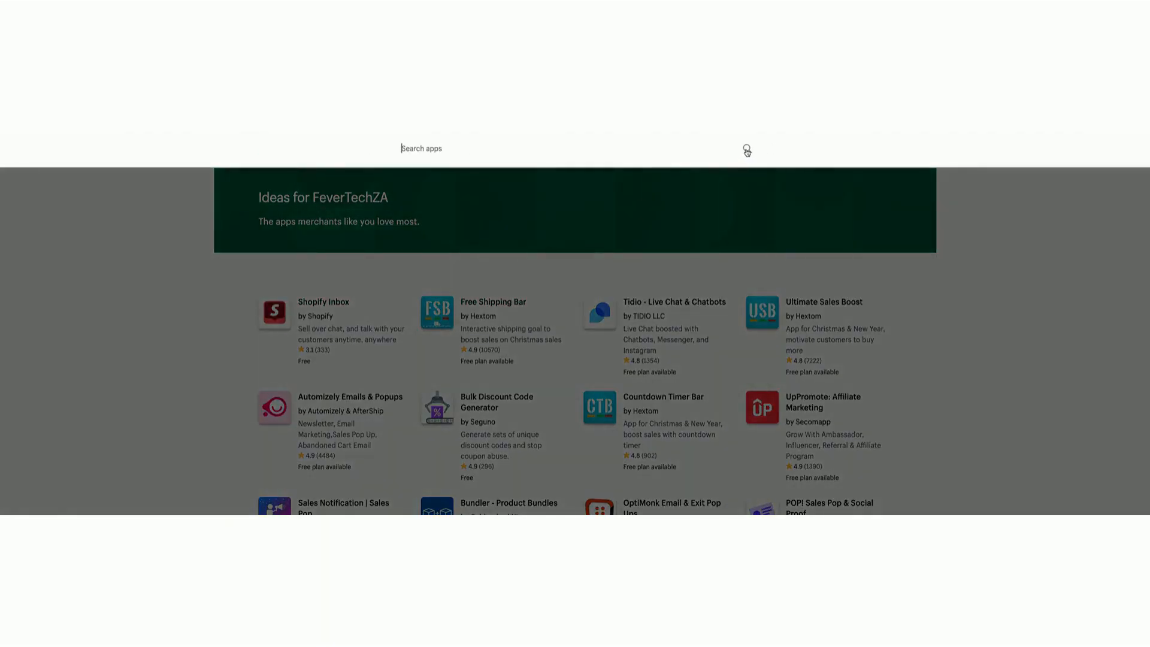
{"action": "type", "text": "Shoppingfeeder"}
{"action": "key", "text": "Return"}
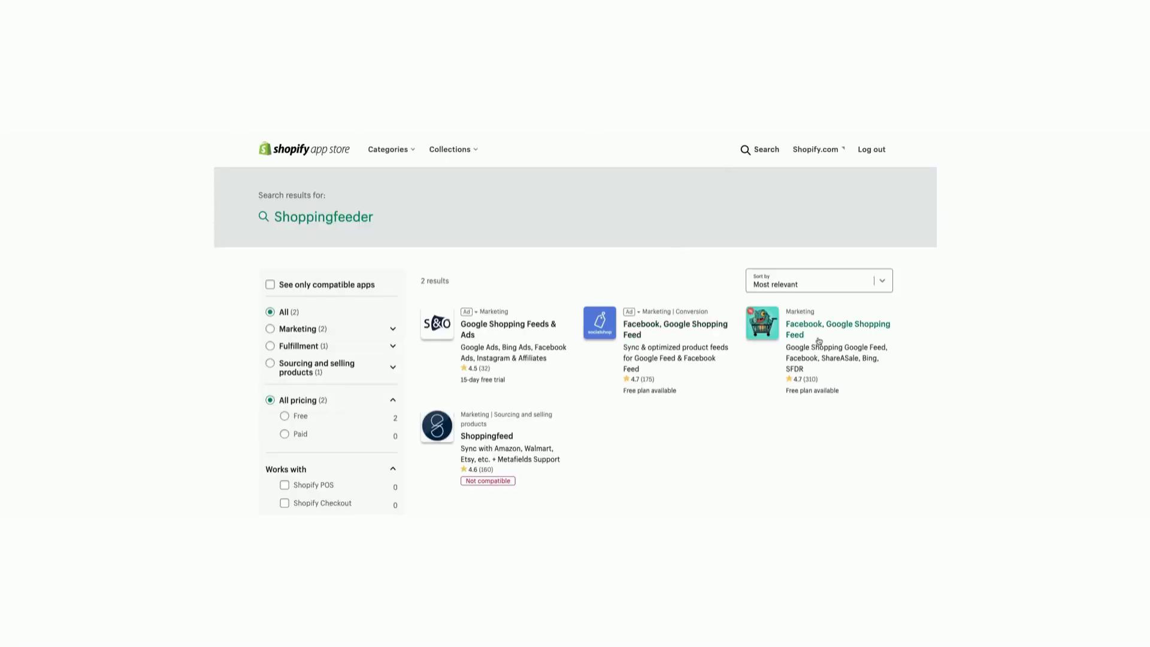
{"action": "left_click", "coordinate": [780, 333]}
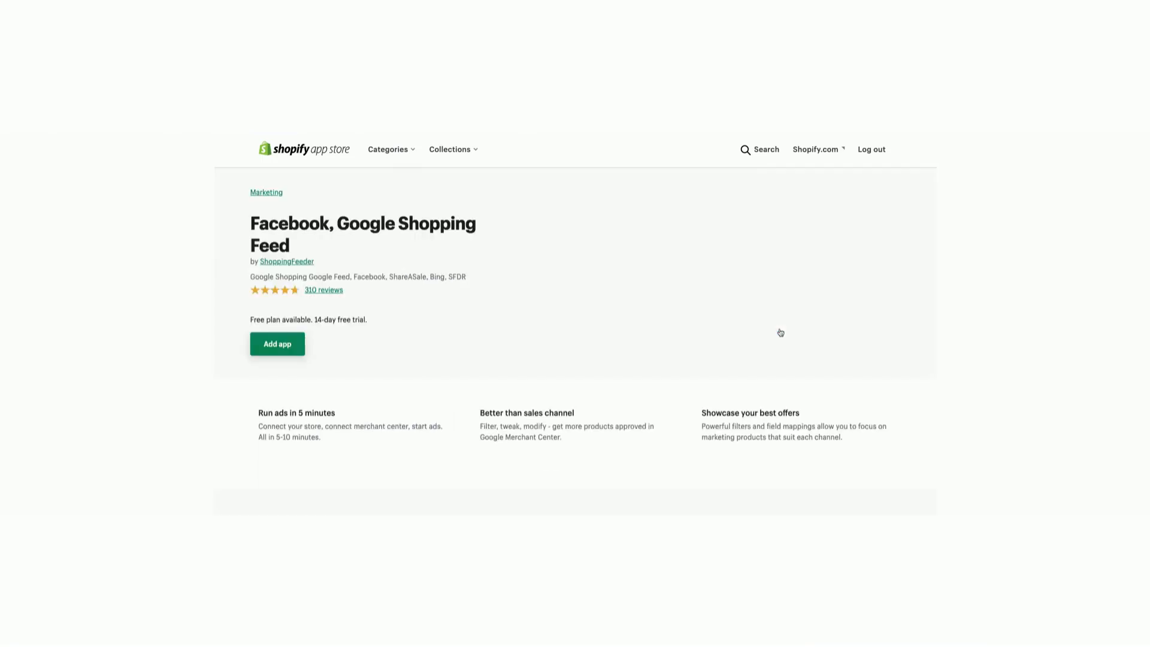
Install ShoppingFeeder For Shopping on the FeverTechZA store and accept its Terms & Conditions
{"action": "left_click", "coordinate": [288, 346]}
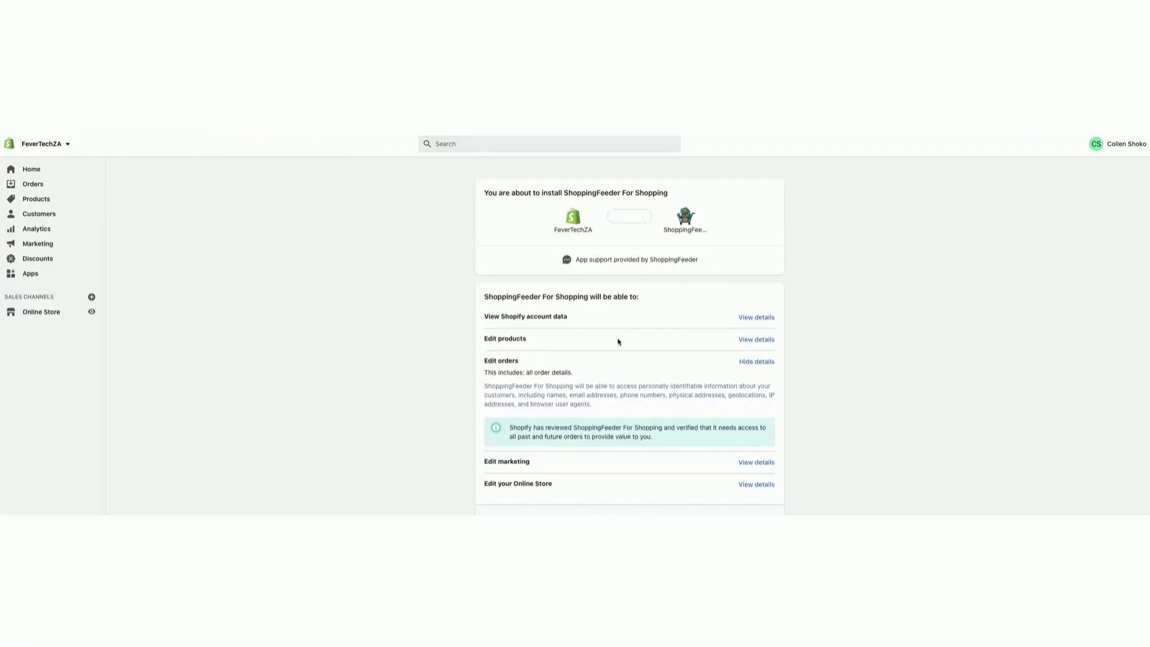
{"action": "scroll", "coordinate": [657, 347], "scroll_direction": "down", "scroll_amount": 3}
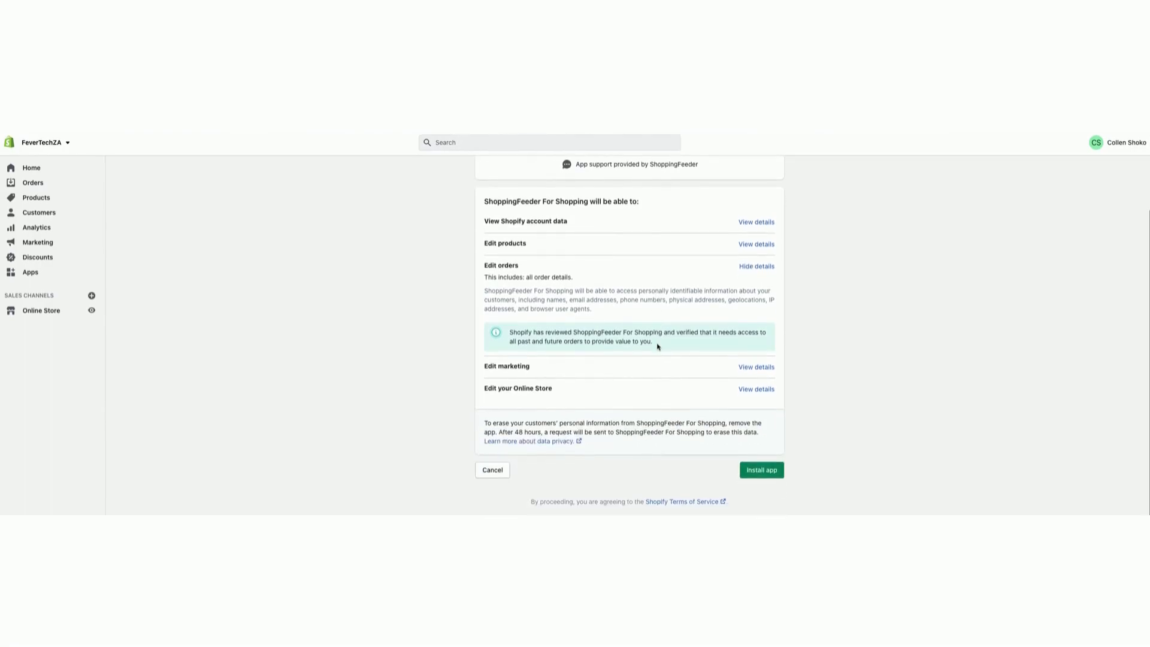
{"action": "left_click", "coordinate": [770, 474]}
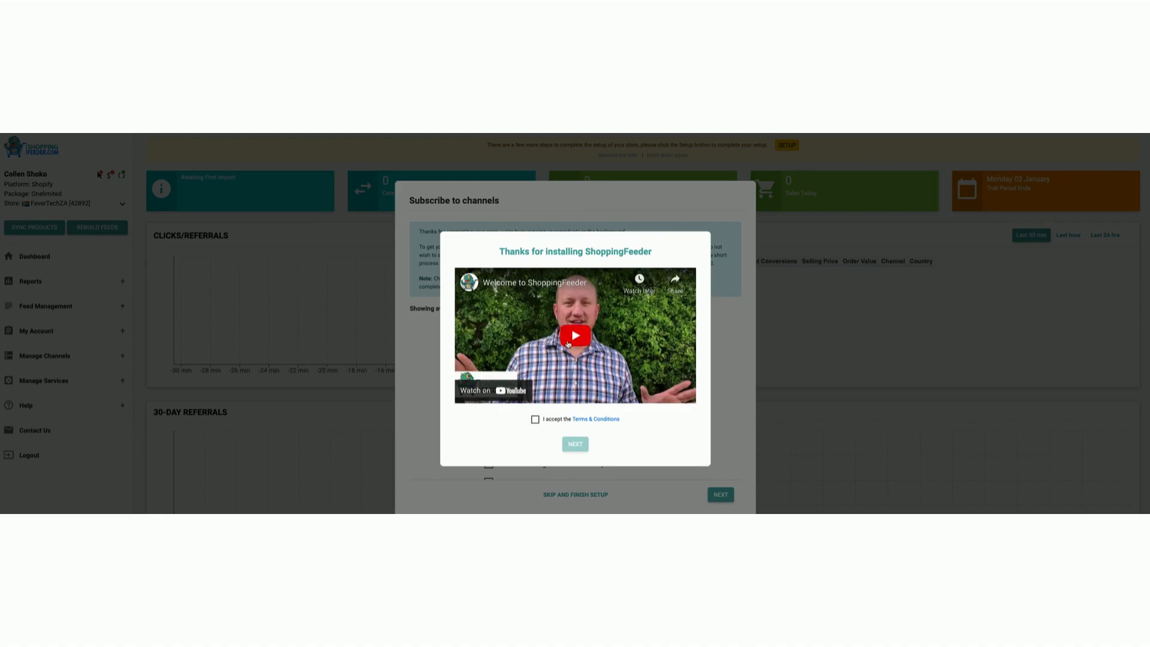
{"action": "left_click", "coordinate": [548, 421]}
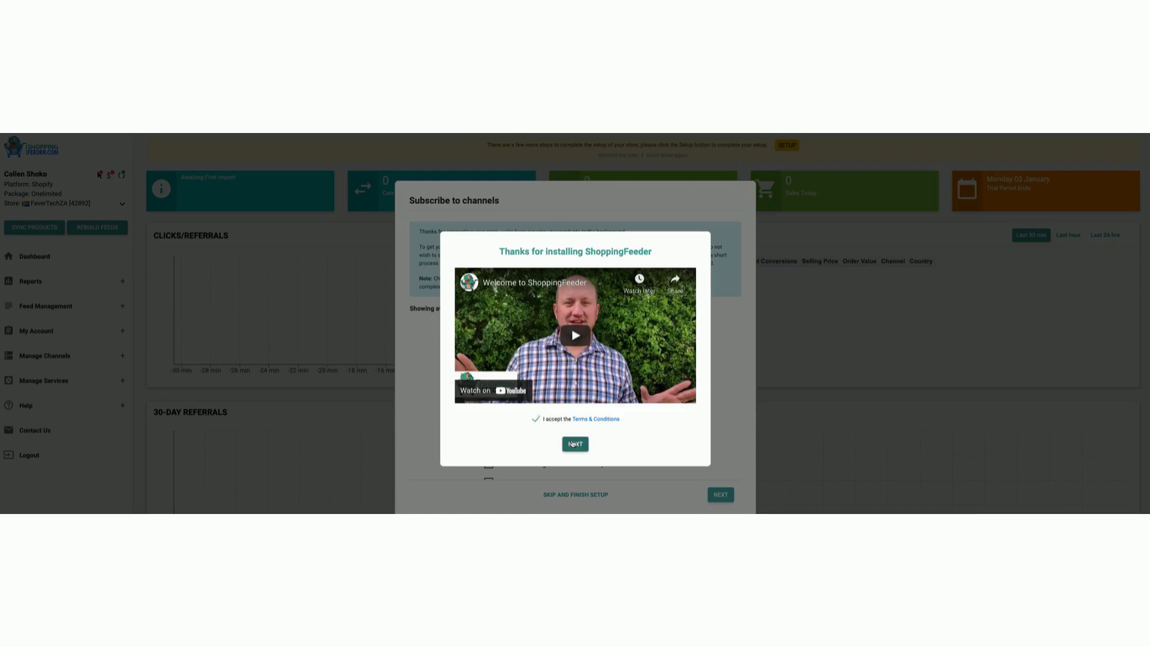
{"action": "left_click", "coordinate": [576, 444]}
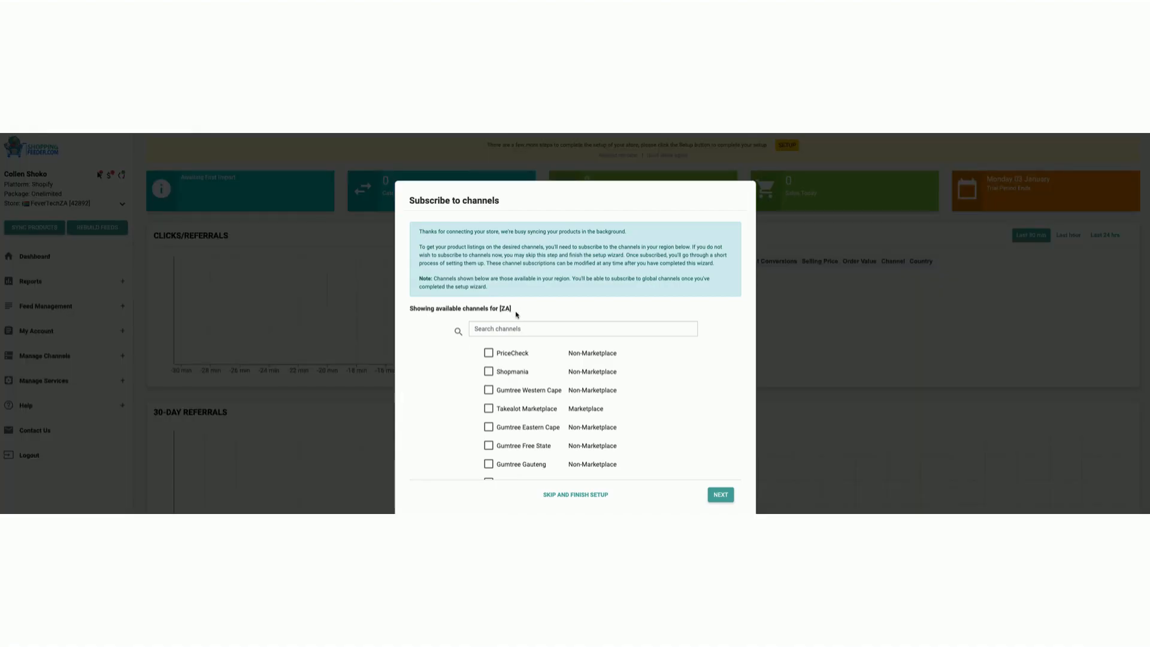
Find the Google channel with "Goo", subscribe to it and continue to the channel settings
{"action": "left_click", "coordinate": [515, 328]}
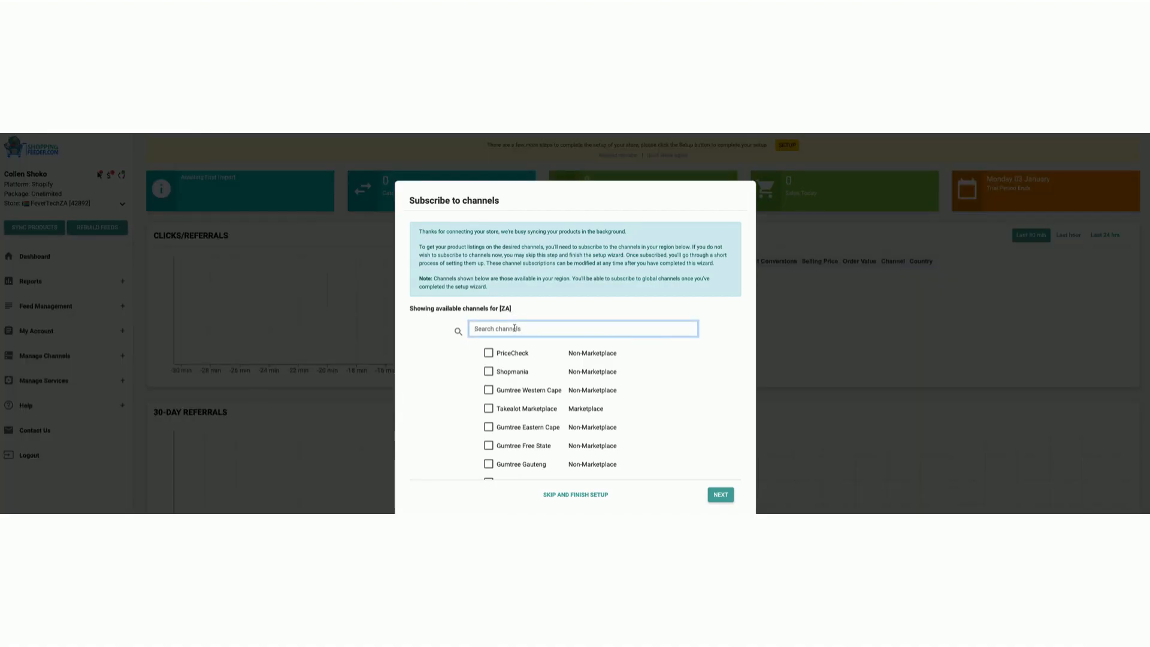
{"action": "type", "text": "Goo"}
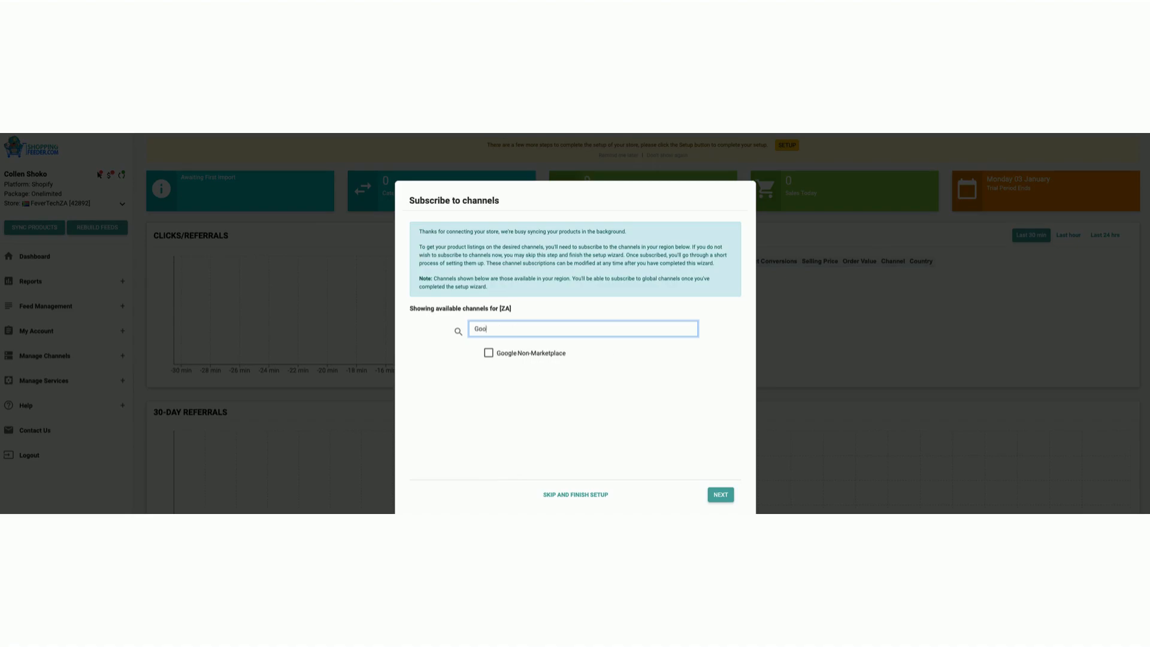
{"action": "left_click", "coordinate": [489, 353]}
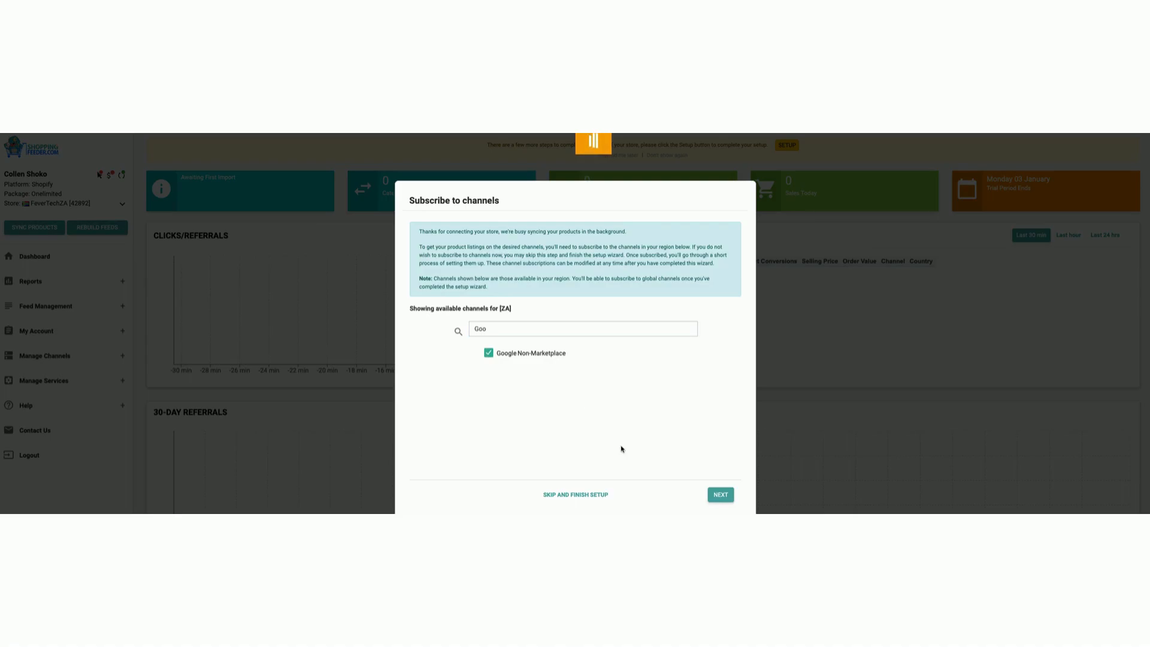
{"action": "left_click", "coordinate": [720, 495]}
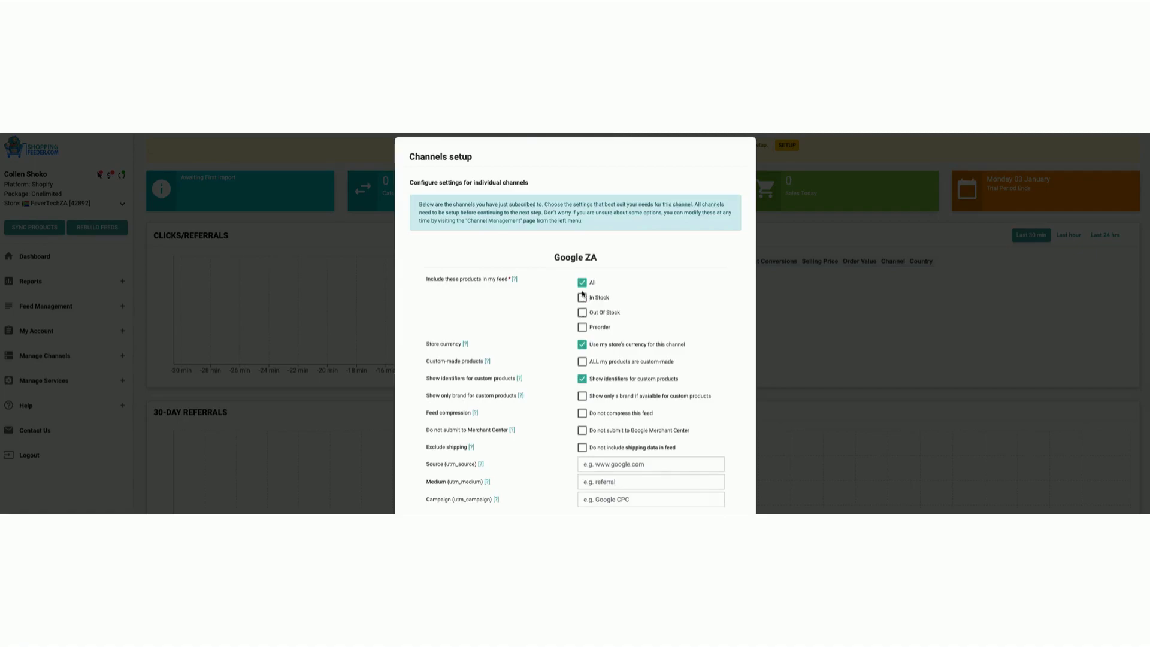
Set the Google ZA feed to include only In Stock products, mark all products as custom-made, and save
{"action": "left_click", "coordinate": [581, 298]}
{"action": "left_click", "coordinate": [584, 285]}
{"action": "left_click", "coordinate": [582, 362]}
{"action": "scroll", "coordinate": [638, 393], "scroll_direction": "down", "scroll_amount": 1}
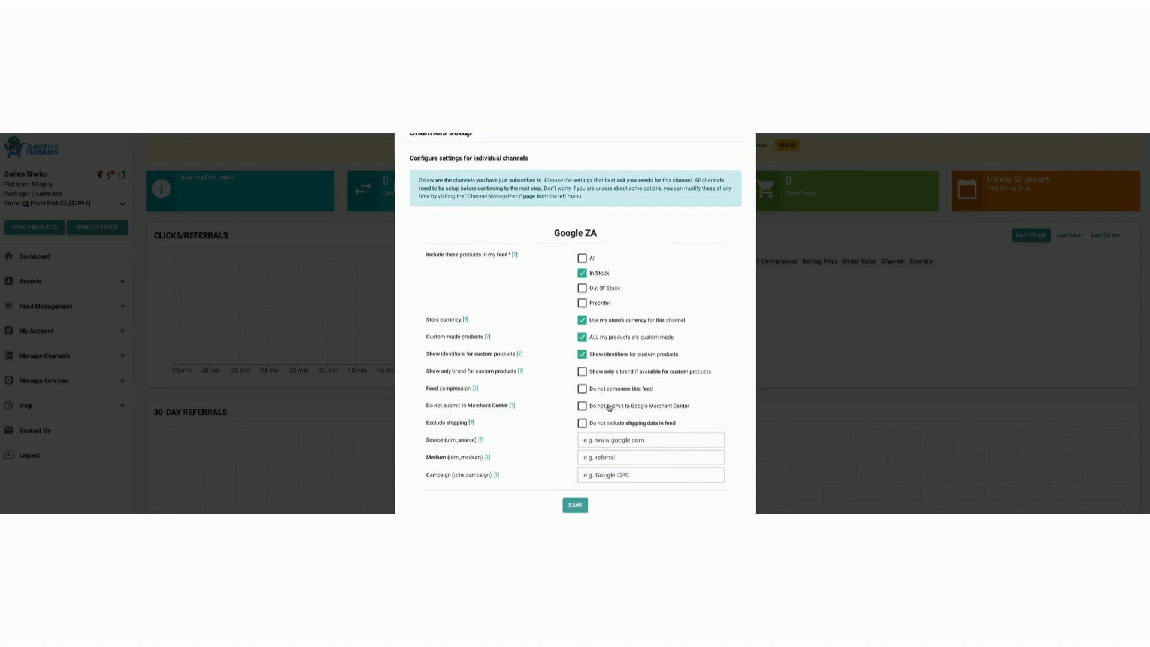
{"action": "left_click", "coordinate": [576, 505]}
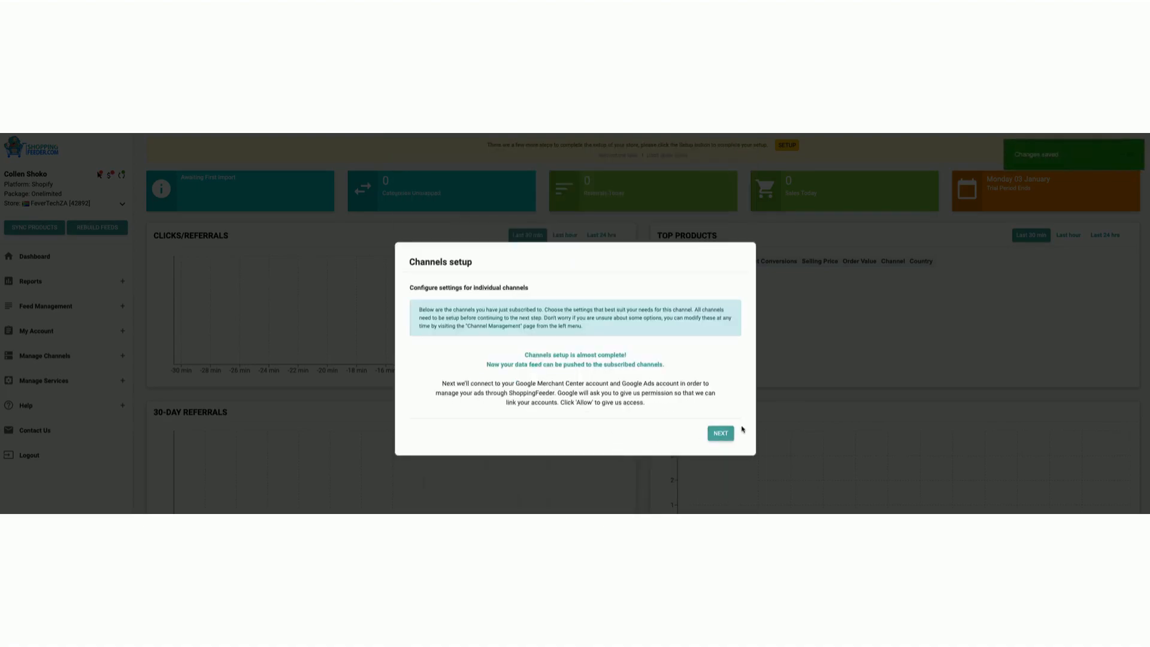
State that no Google Merchant Center account exists yet and start creating one from Google's Merchant Center site
{"action": "left_click", "coordinate": [718, 434]}
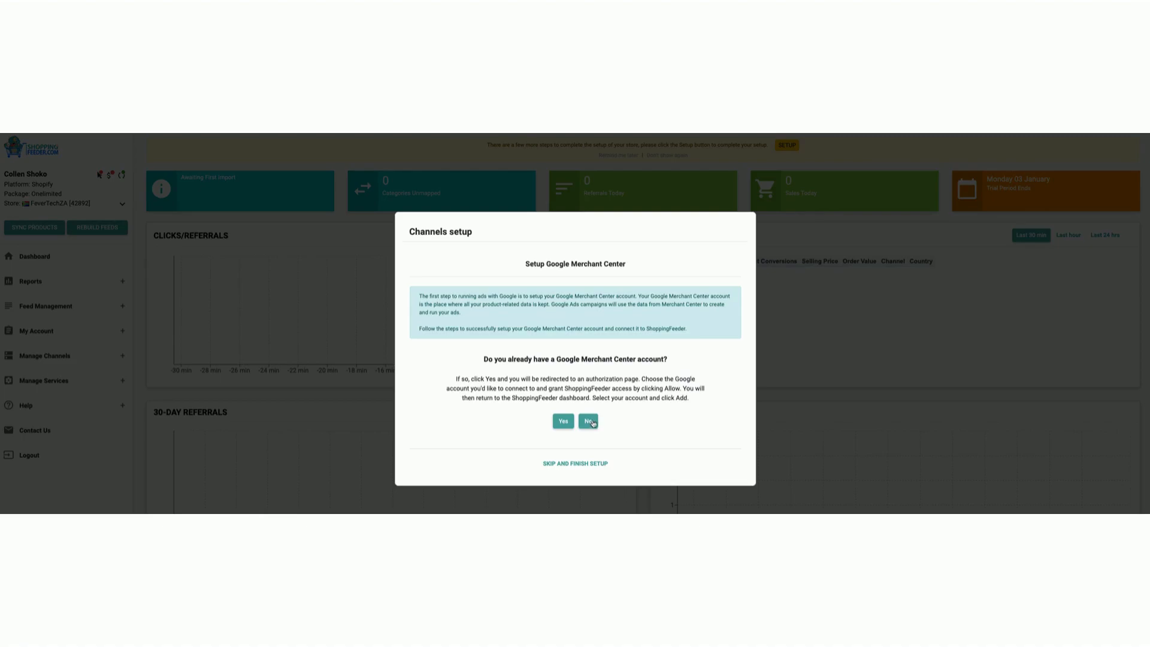
{"action": "left_click", "coordinate": [591, 421]}
{"action": "left_click", "coordinate": [581, 400]}
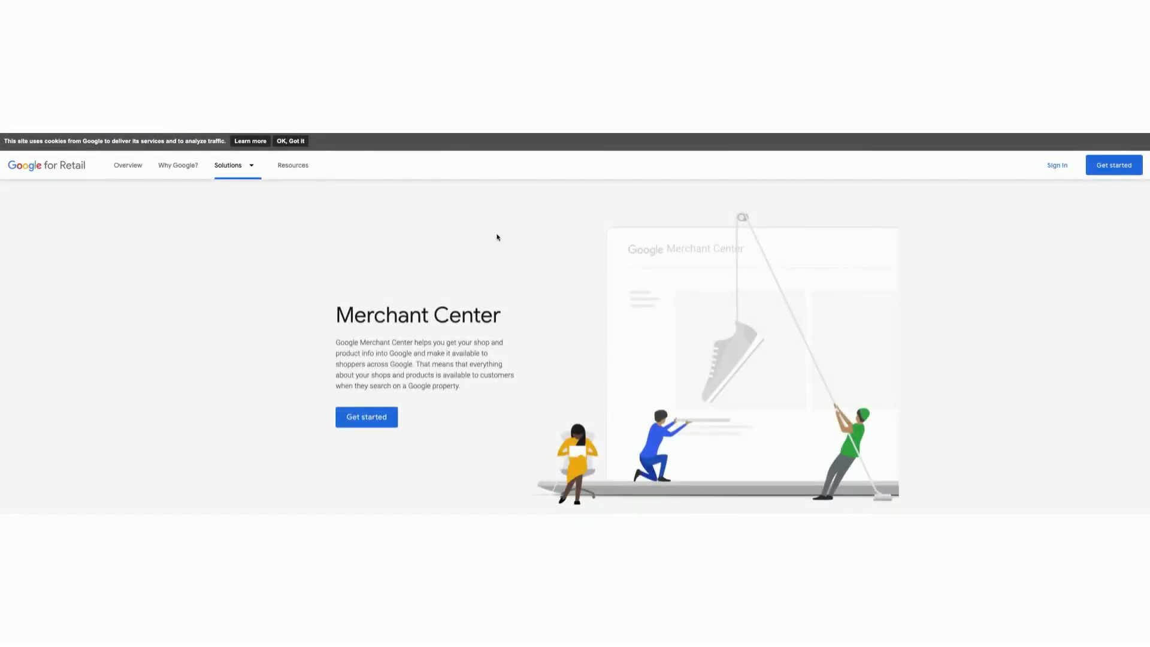
{"action": "left_click", "coordinate": [366, 419]}
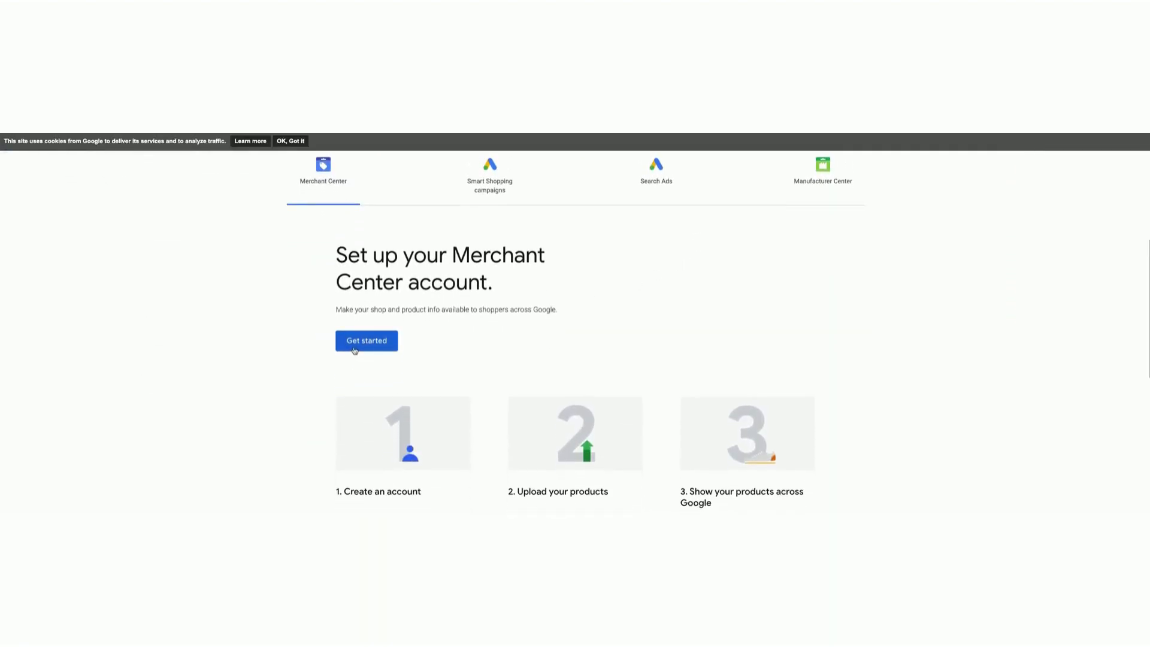
{"action": "left_click", "coordinate": [363, 346]}
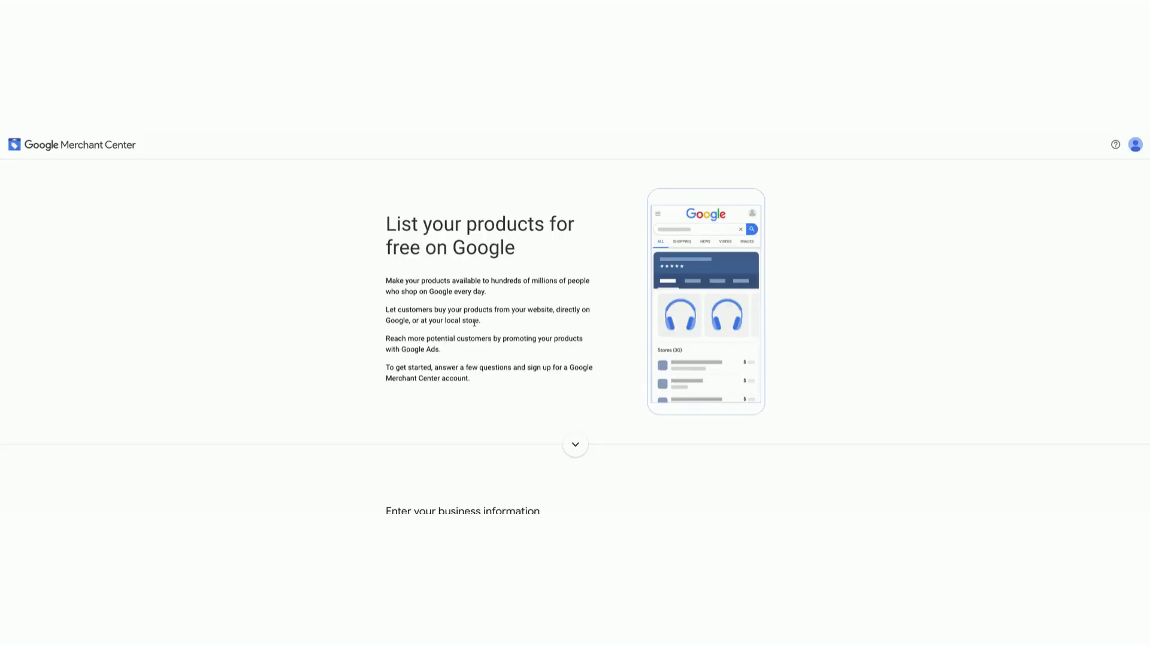
Fill in the Merchant Center business information with the business name Fever Tech ZA and the country South Africa
{"action": "scroll", "coordinate": [474, 323], "scroll_direction": "down", "scroll_amount": 3}
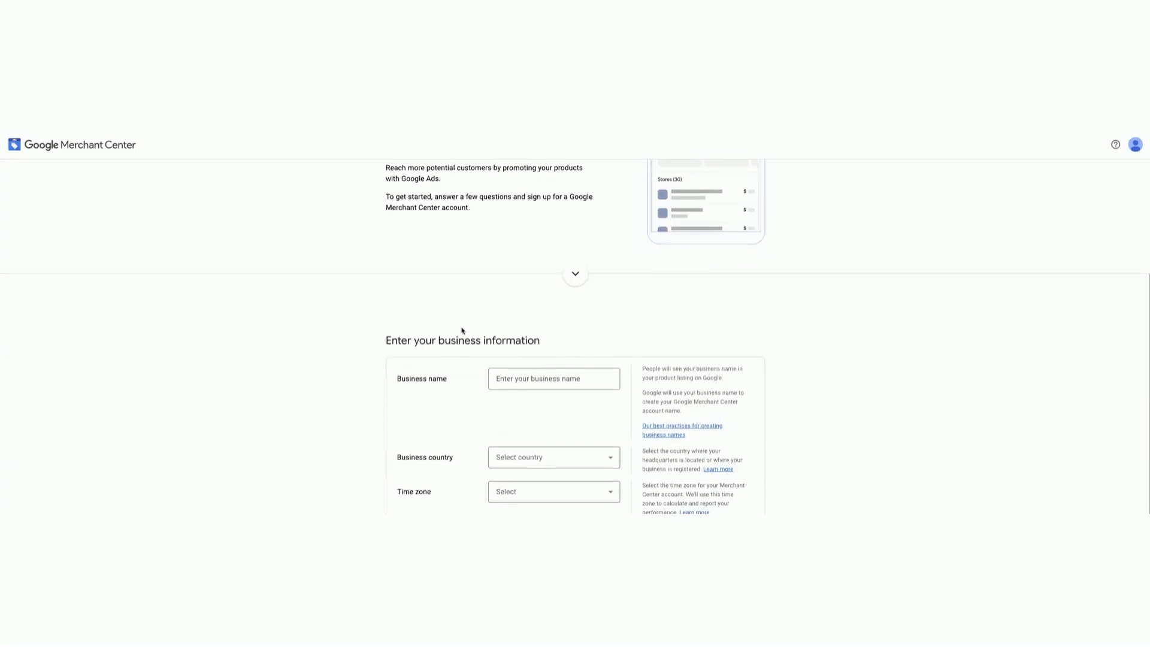
{"action": "scroll", "coordinate": [495, 317], "scroll_direction": "down", "scroll_amount": 1}
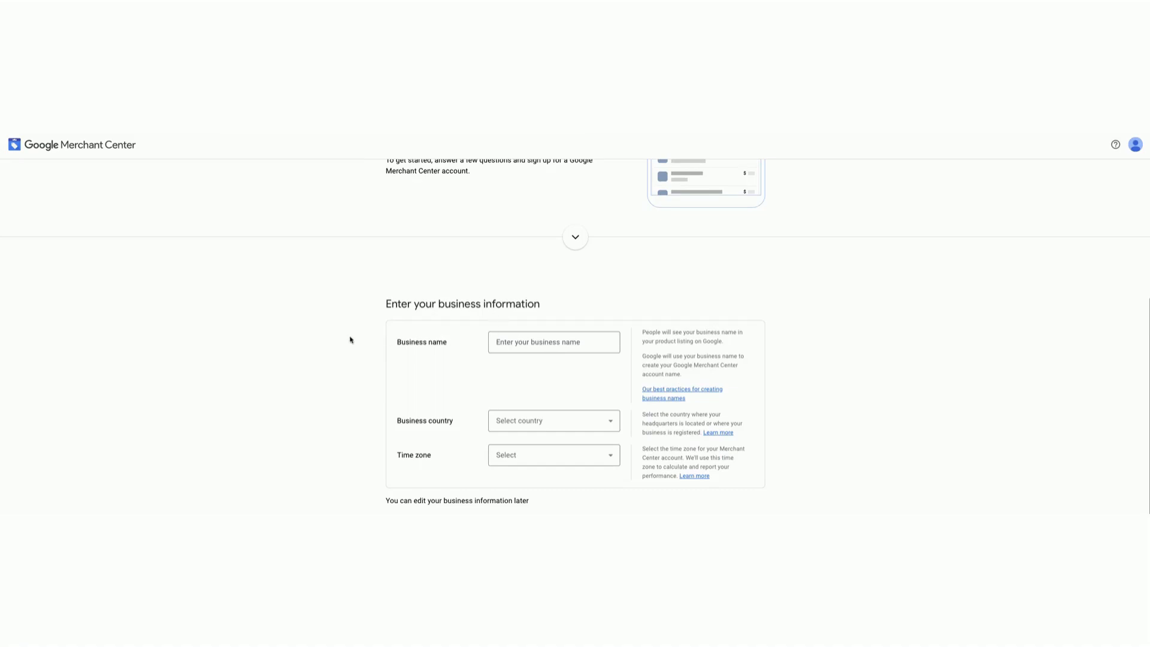
{"action": "left_click", "coordinate": [543, 339]}
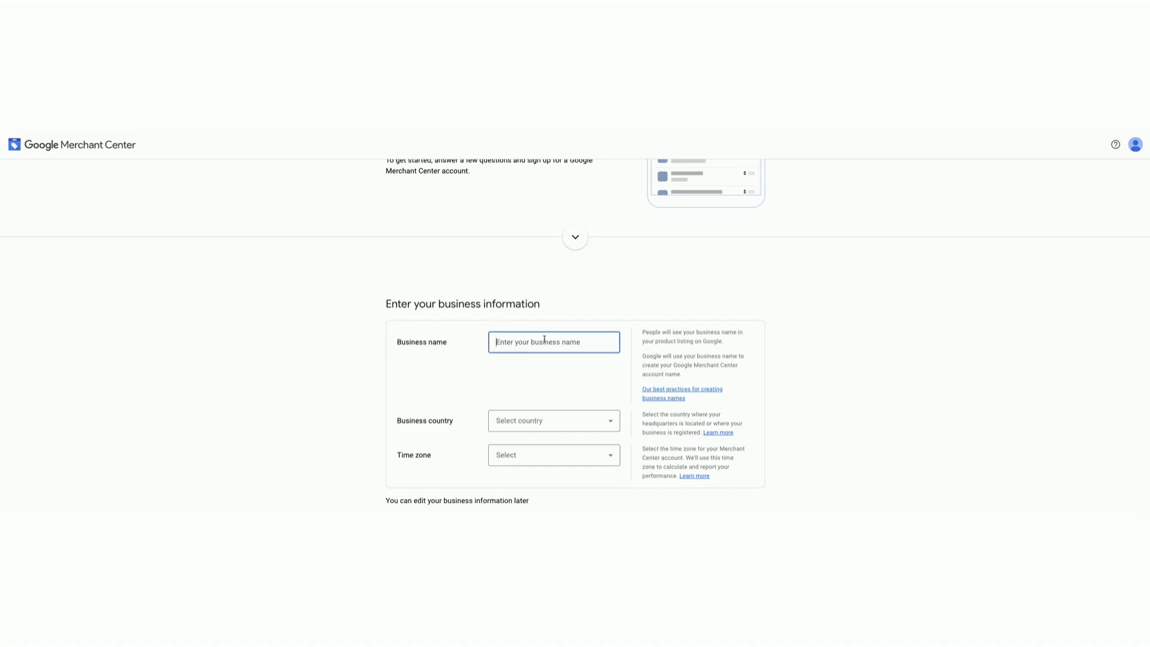
{"action": "type", "text": "Fever Tech ZA"}
{"action": "left_click", "coordinate": [532, 425]}
{"action": "type", "text": "south"}
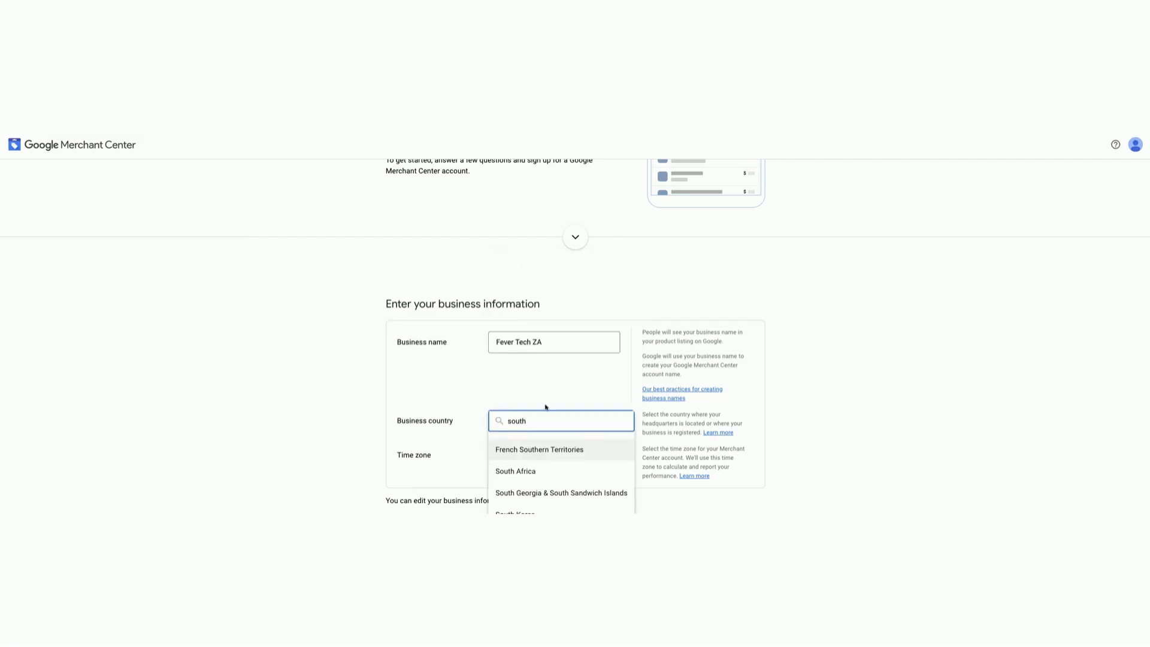
{"action": "left_click", "coordinate": [549, 468]}
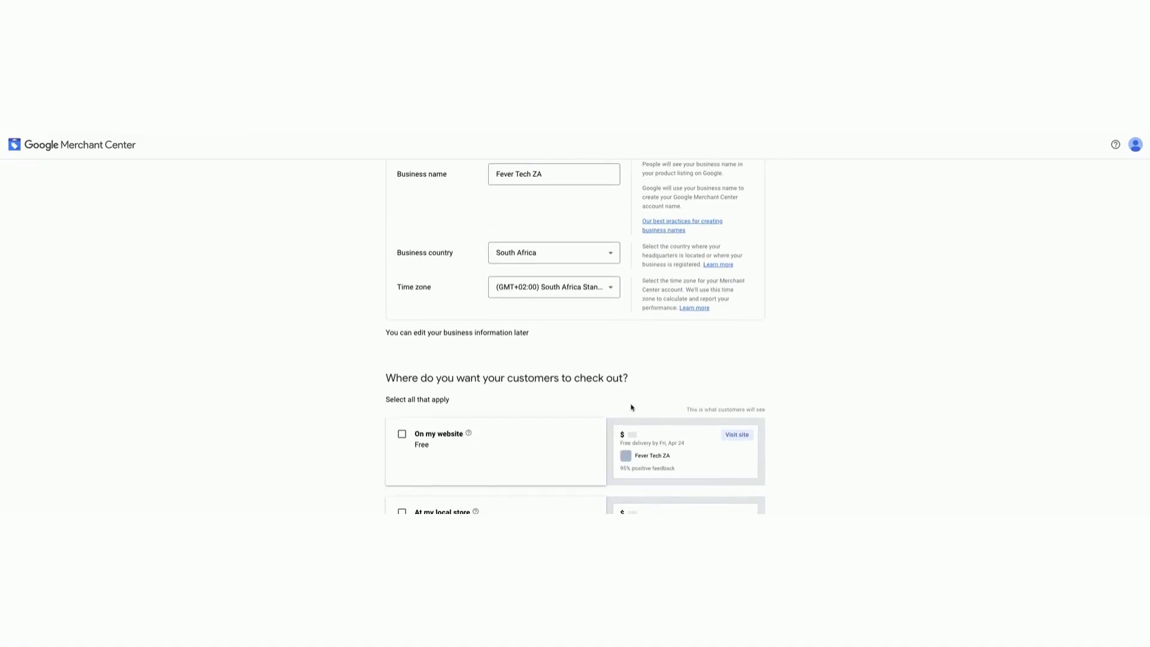
Choose customer checkout on my website and opt in to emails with tips and best practices
{"action": "scroll", "coordinate": [614, 406], "scroll_direction": "down", "scroll_amount": 1}
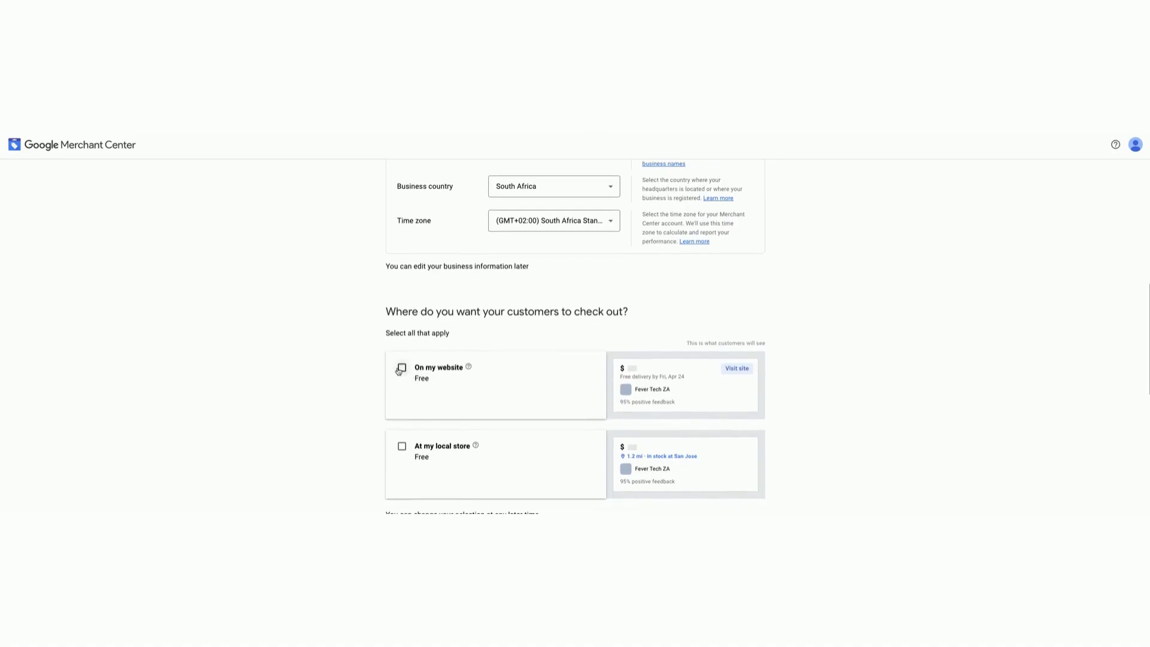
{"action": "left_click", "coordinate": [400, 368]}
{"action": "scroll", "coordinate": [469, 411], "scroll_direction": "down", "scroll_amount": 3}
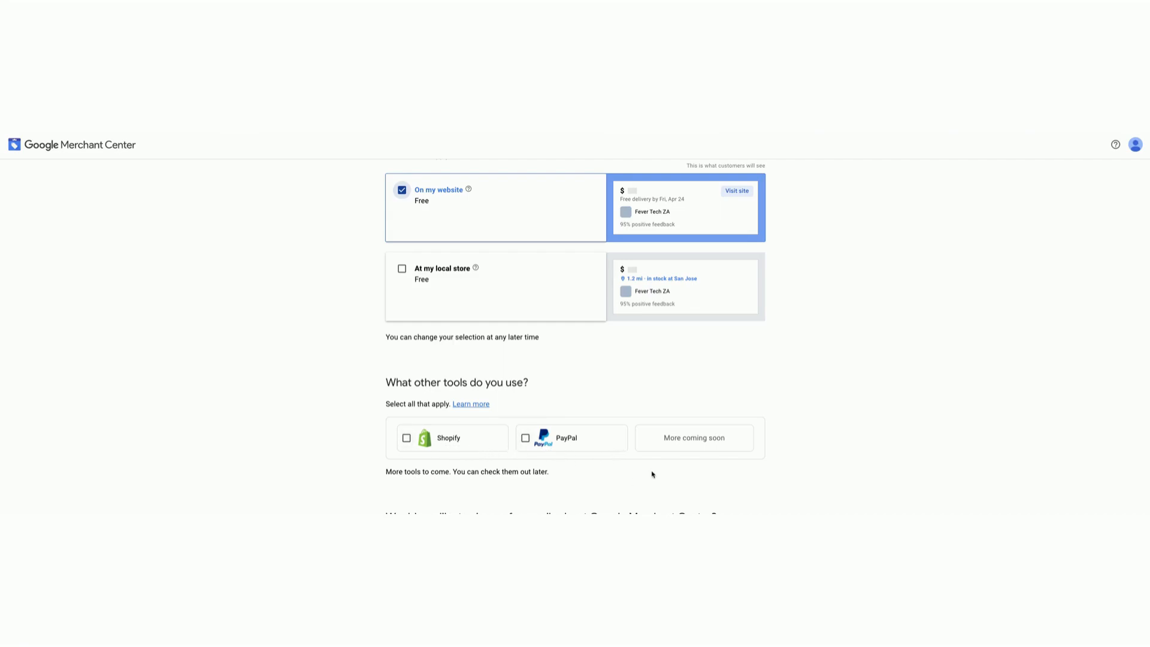
{"action": "scroll", "coordinate": [646, 475], "scroll_direction": "down", "scroll_amount": 3}
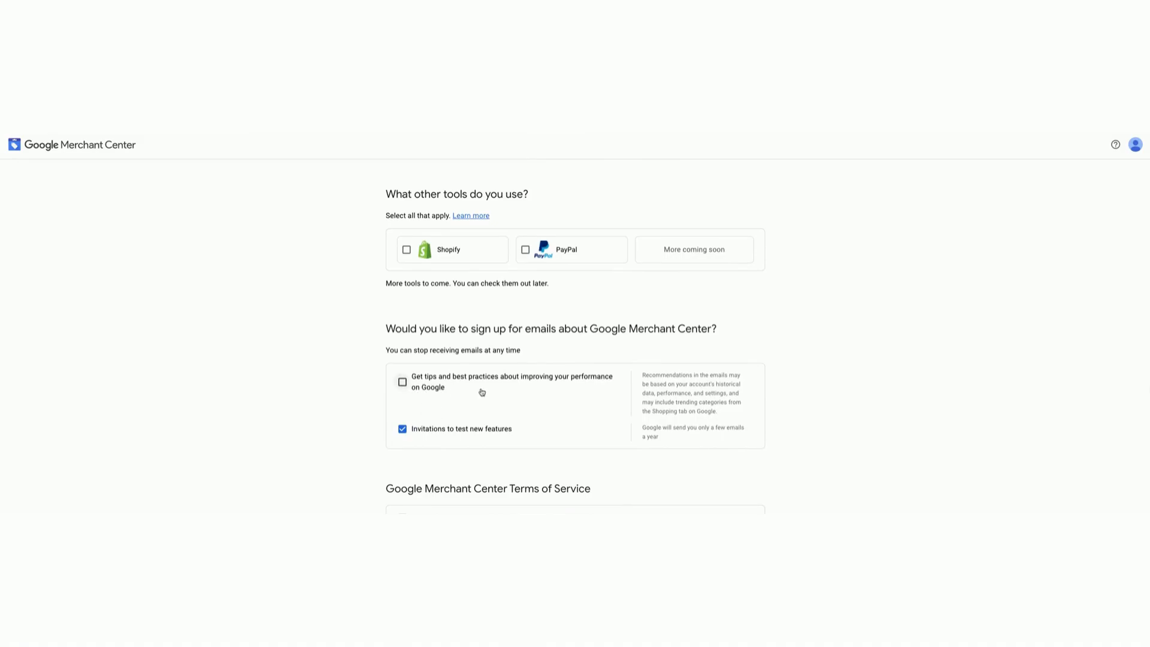
{"action": "left_click", "coordinate": [403, 382]}
Agree to the Merchant Center Terms of Service, create the account, and postpone its remaining setup
{"action": "scroll", "coordinate": [510, 397], "scroll_direction": "down", "scroll_amount": 2}
{"action": "scroll", "coordinate": [539, 405], "scroll_direction": "down", "scroll_amount": 2}
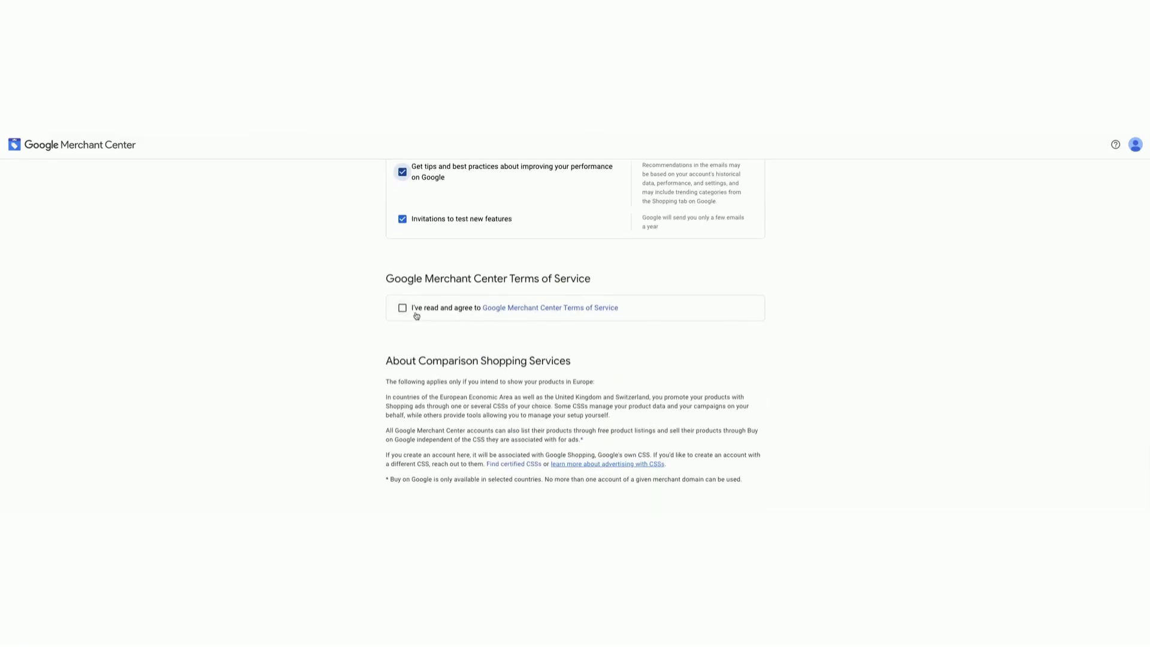
{"action": "left_click", "coordinate": [403, 308]}
{"action": "scroll", "coordinate": [437, 346], "scroll_direction": "down", "scroll_amount": 1}
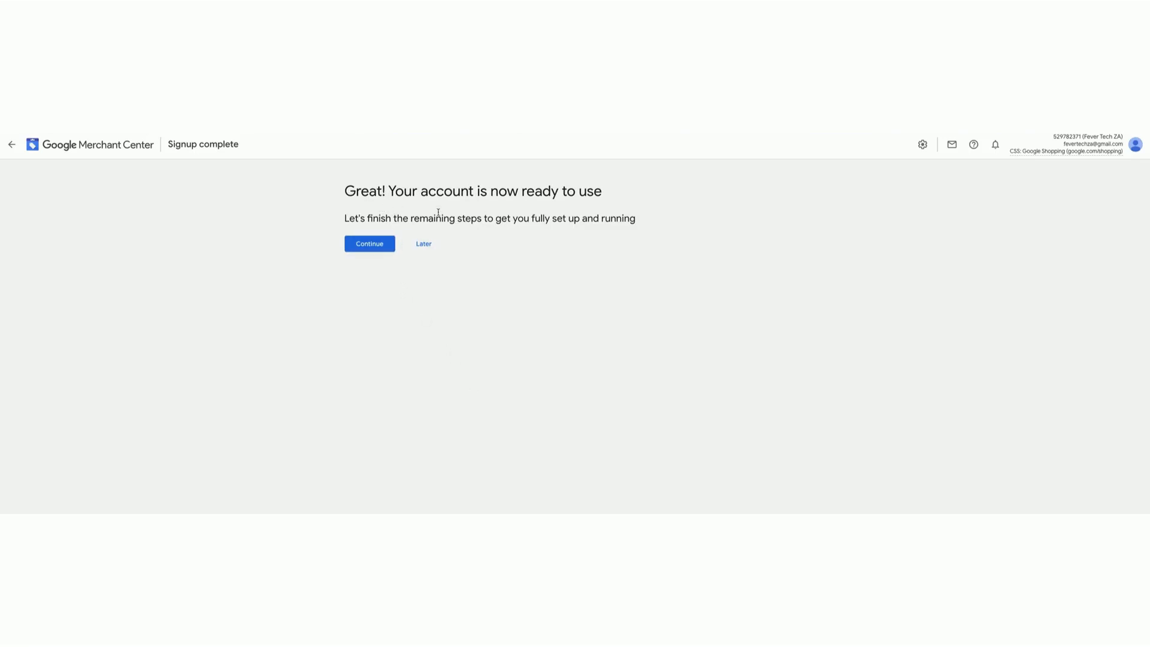
{"action": "left_click", "coordinate": [425, 245]}
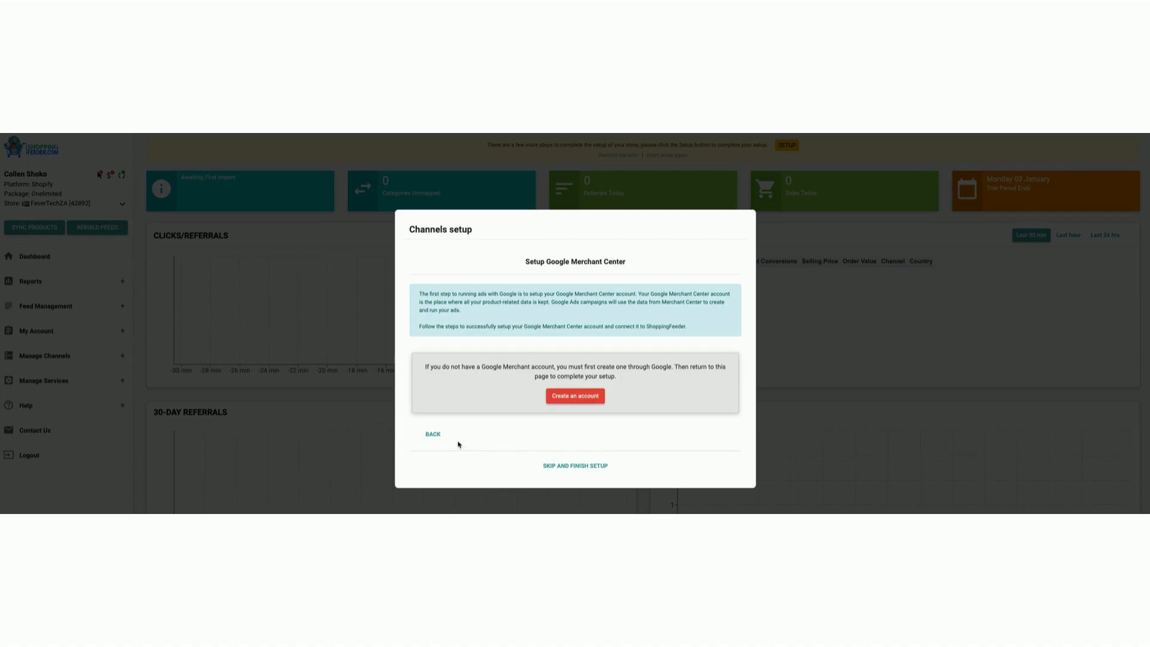
Return to the ShoppingFeeder setup and connect the Fever Tech Google account, granting both product listing and site management access
{"action": "left_click", "coordinate": [436, 436]}
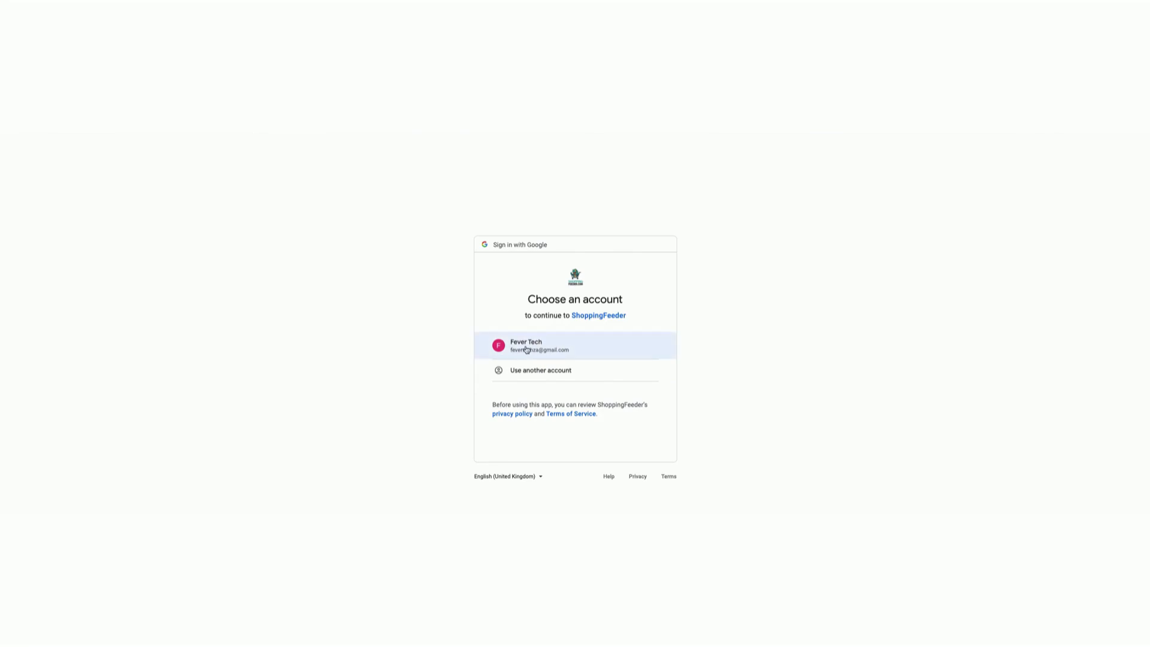
{"action": "left_click", "coordinate": [527, 349]}
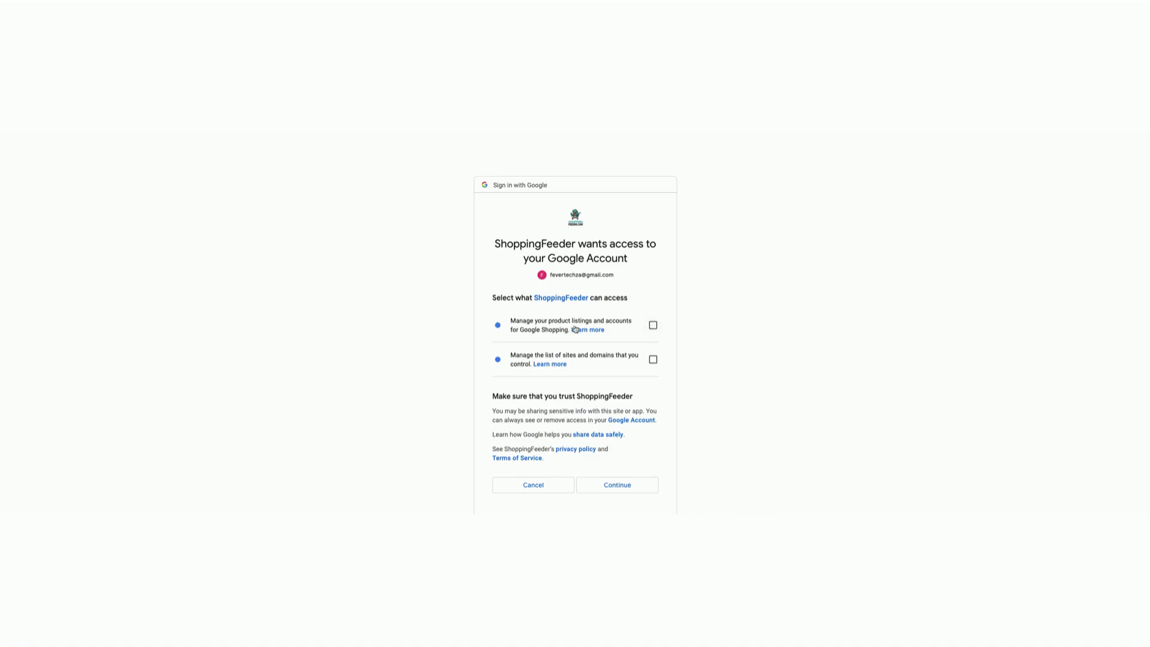
{"action": "left_click", "coordinate": [653, 325]}
{"action": "left_click", "coordinate": [652, 359]}
{"action": "left_click", "coordinate": [623, 486]}
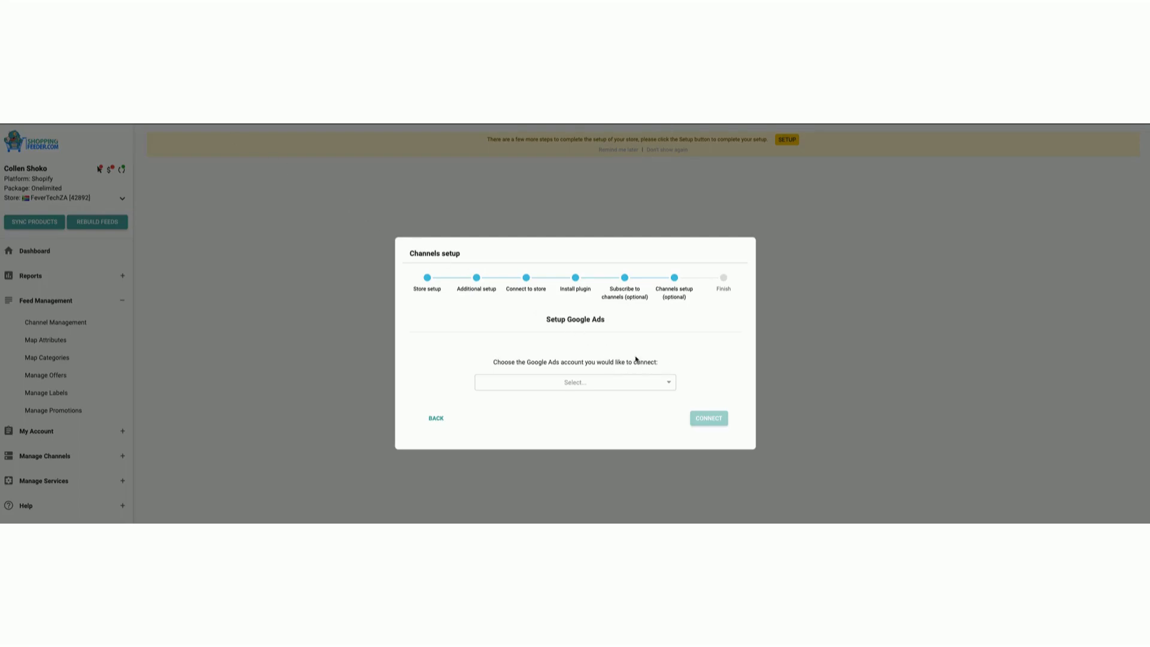
Select the available Google Ads account and connect it to ShoppingFeeder
{"action": "left_click", "coordinate": [668, 384]}
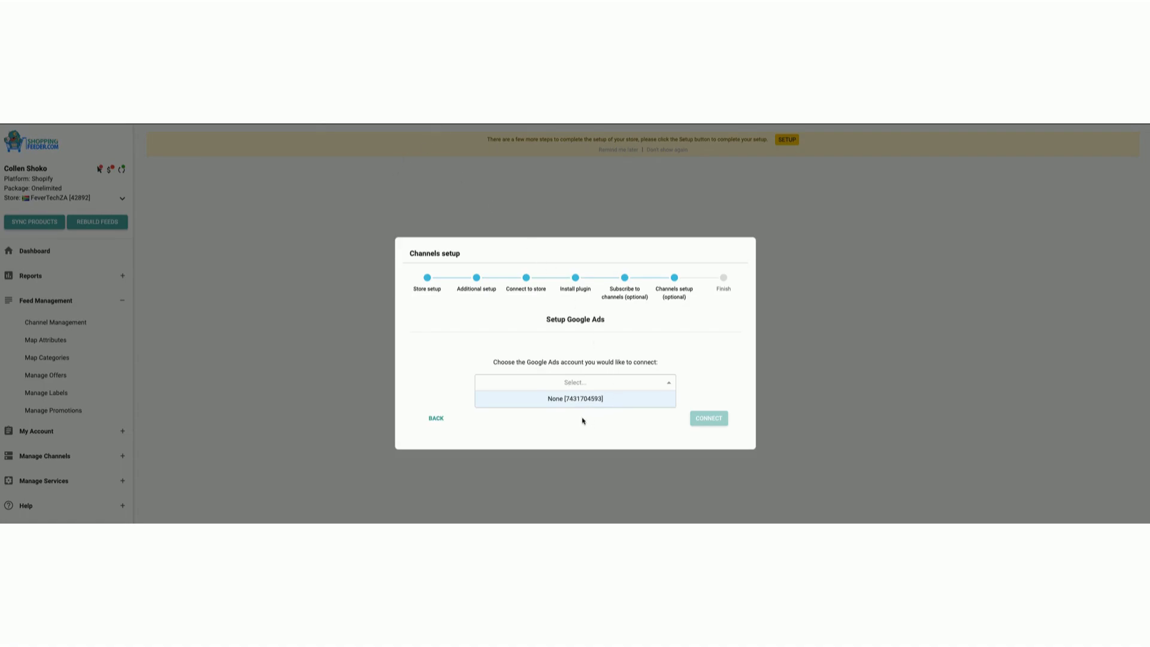
{"action": "left_click", "coordinate": [588, 400]}
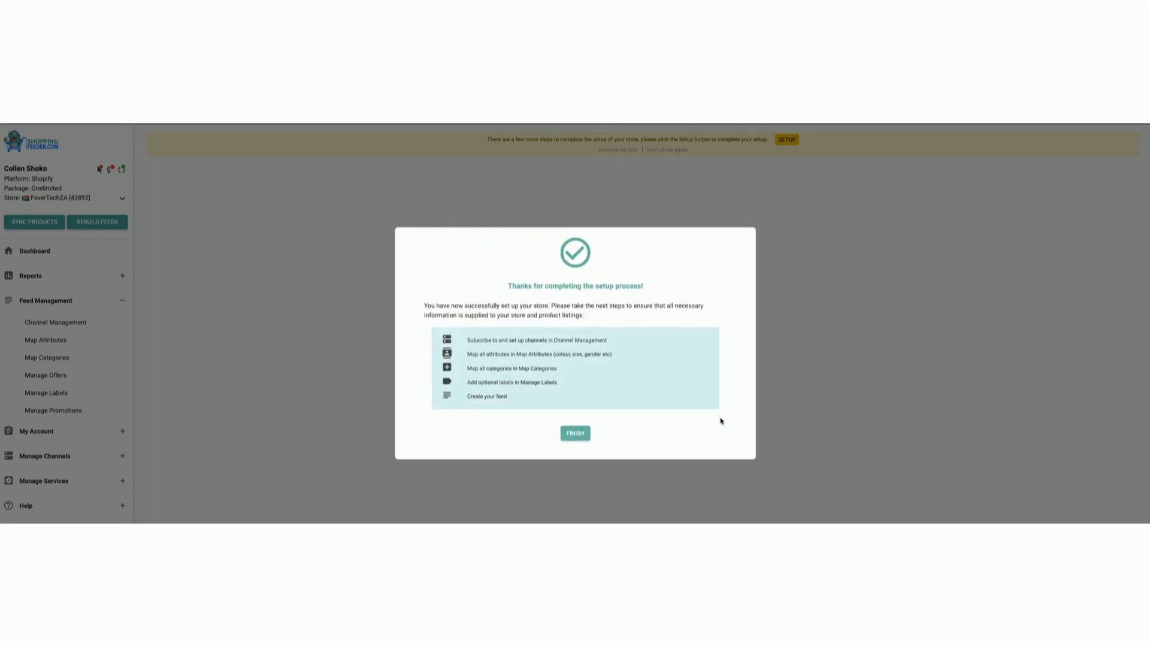
Finish the store setup process and open the account management page of the subscribed Google South Africa channel from Channel Management
{"action": "left_click", "coordinate": [575, 434]}
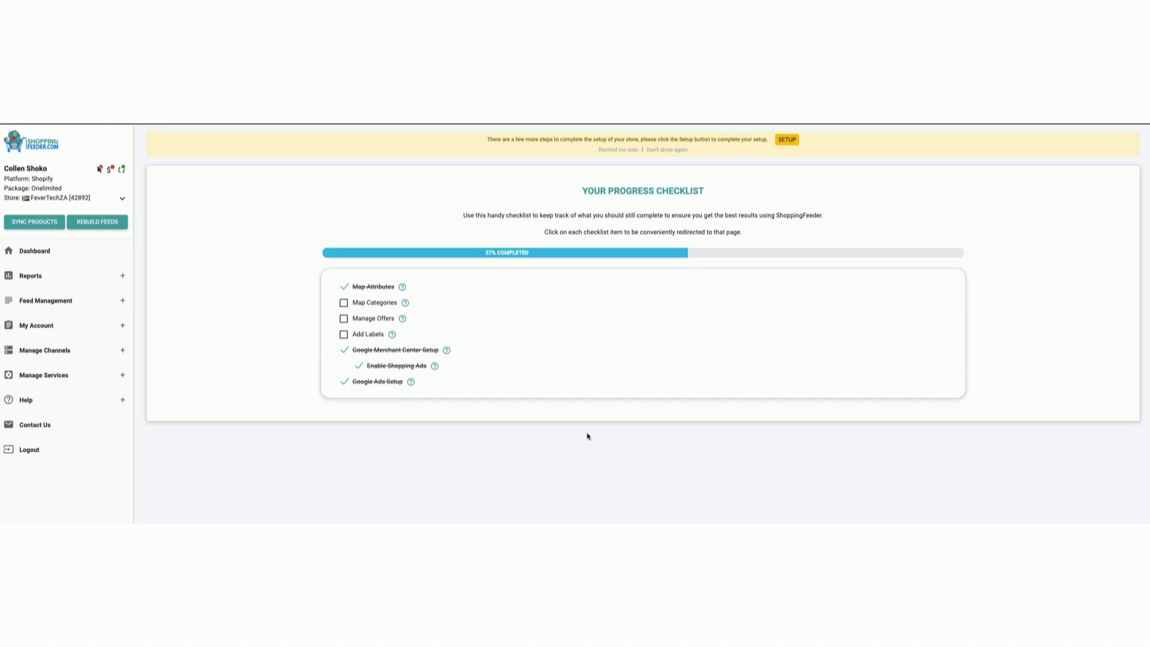
{"action": "left_click", "coordinate": [102, 302]}
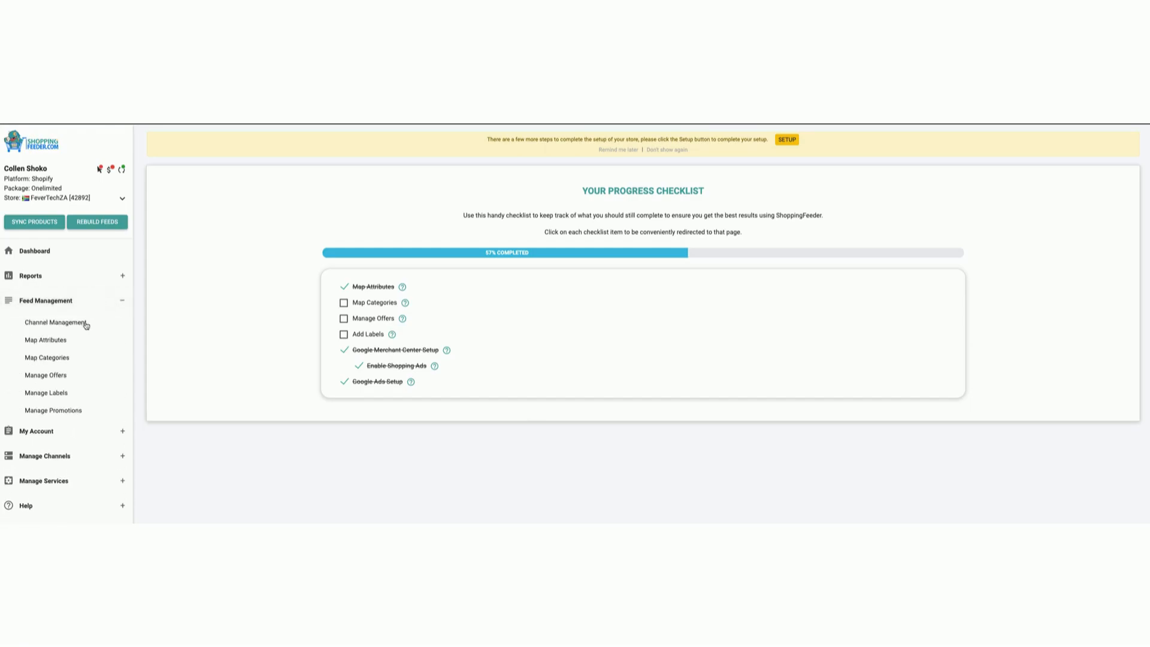
{"action": "left_click", "coordinate": [53, 327]}
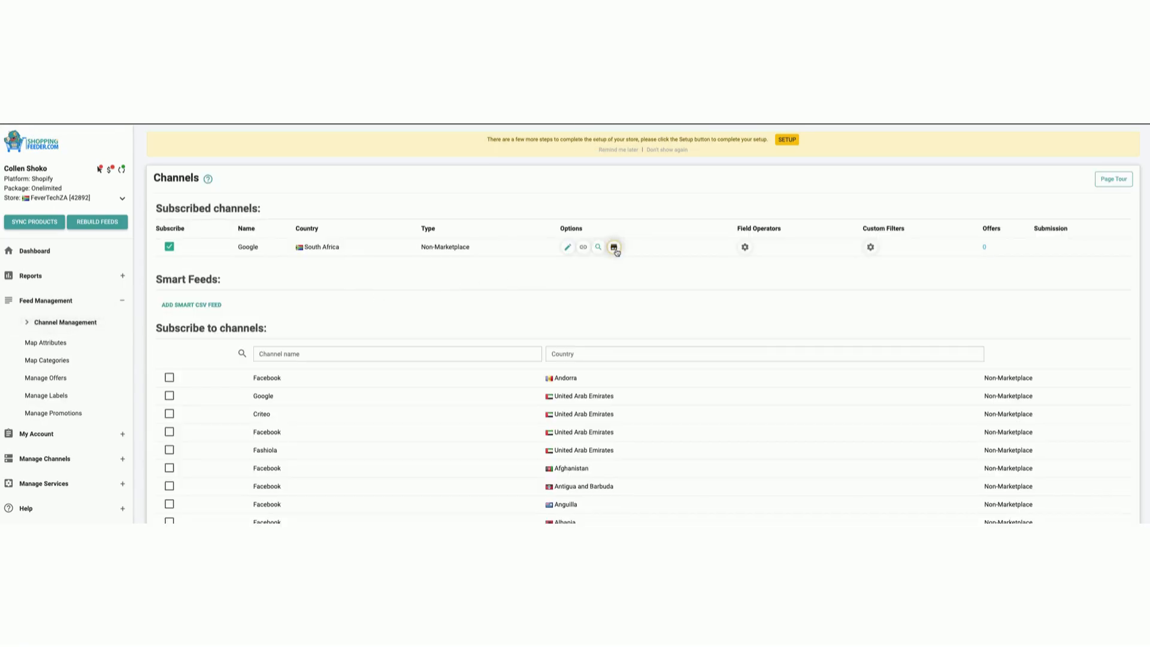
{"action": "left_click", "coordinate": [614, 249]}
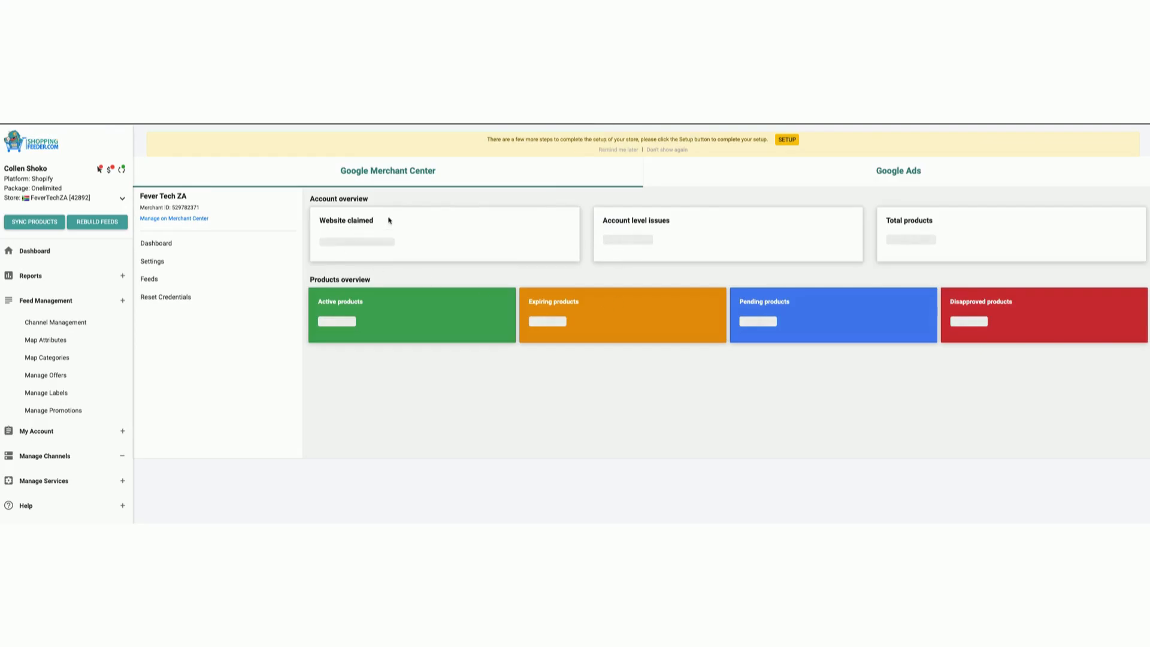
View the Google Ads section, return to the Google Merchant Center overview, and examine the account issues on the Ads link request and business details
{"action": "left_click", "coordinate": [763, 184]}
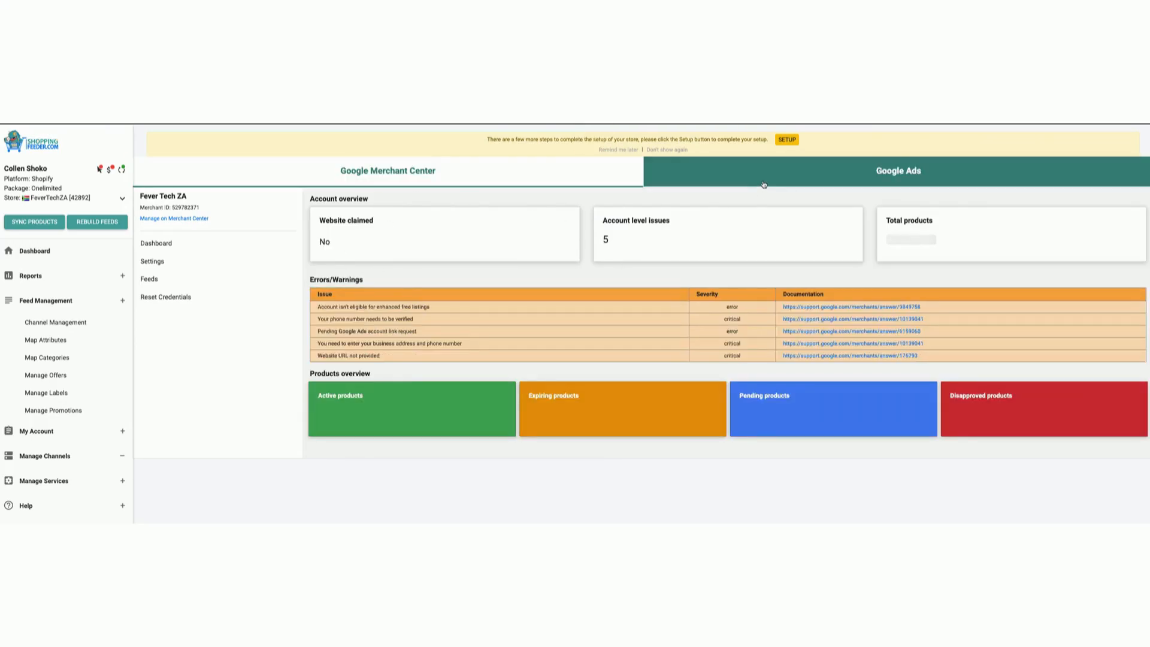
{"action": "left_click", "coordinate": [462, 182]}
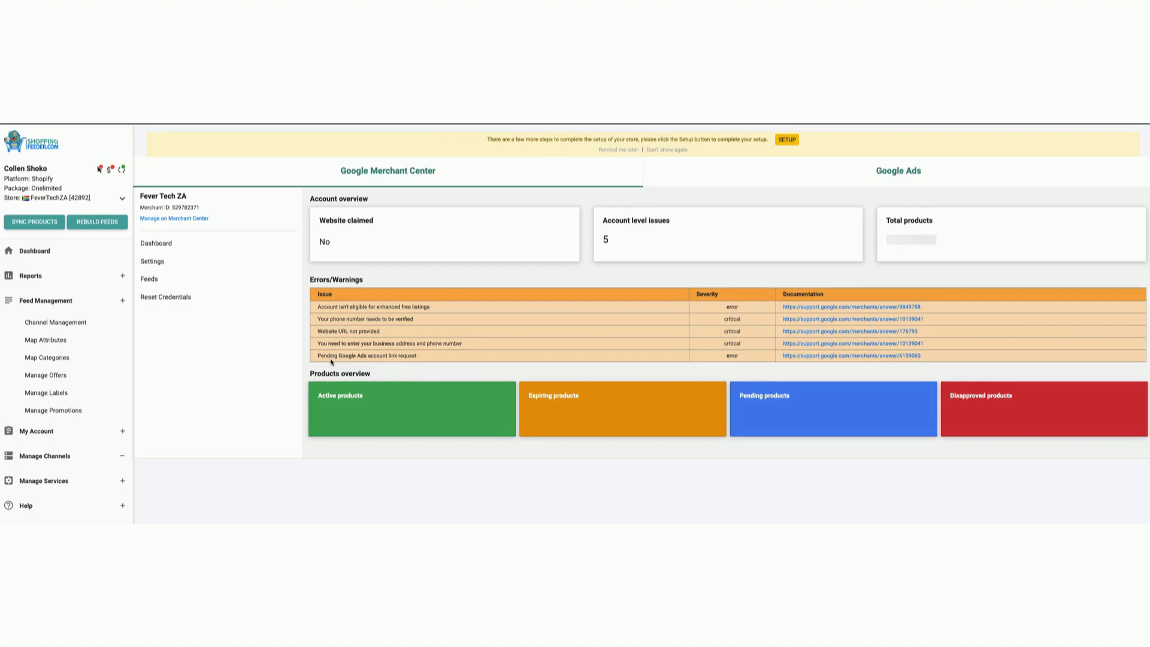
{"action": "left_click_drag", "start_coordinate": [317, 357], "coordinate": [407, 360]}
{"action": "left_click_drag", "start_coordinate": [321, 344], "coordinate": [388, 344]}
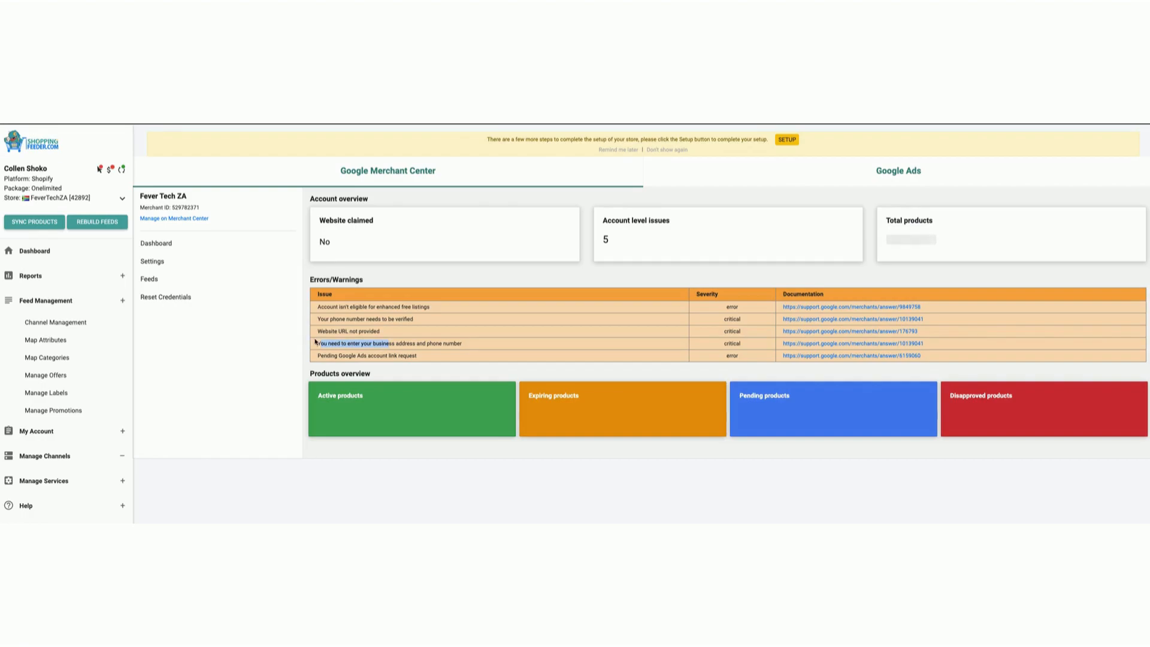